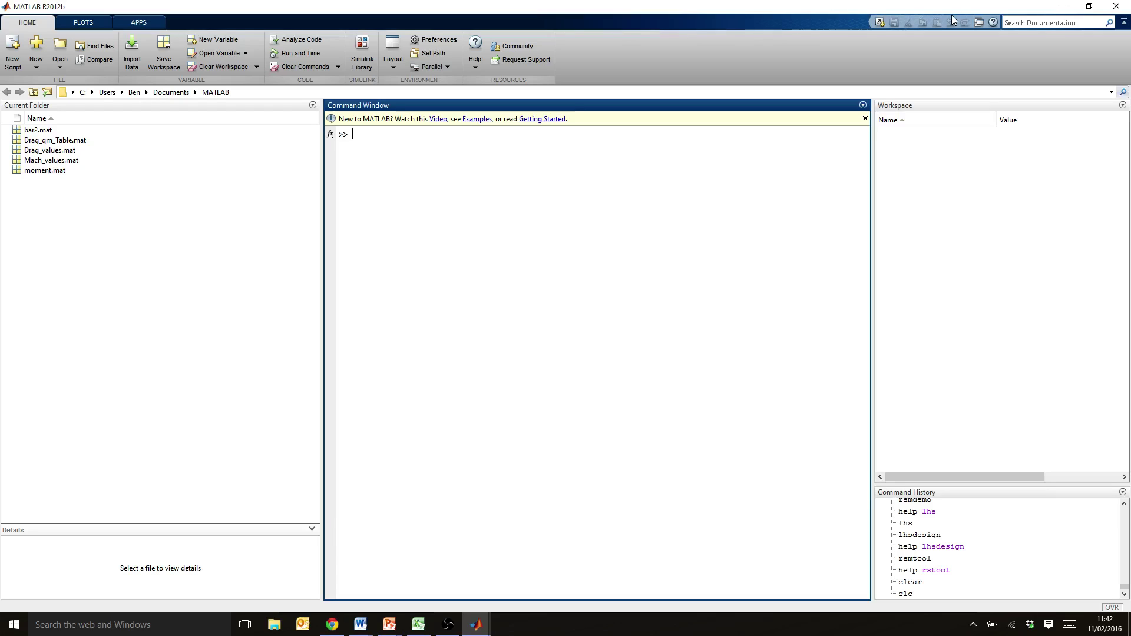
Launch the interactive response surface demonstration with the rsmdemo command.
type("rsmdemo")
key("Return")
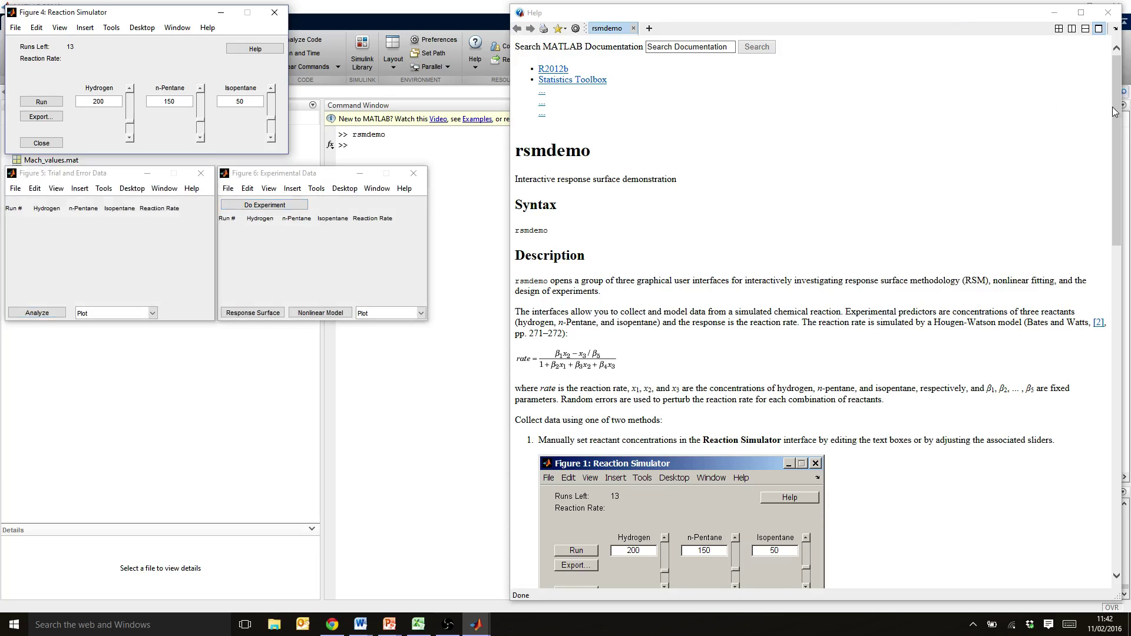
left_click_drag(1122, 115, 1118, 79)
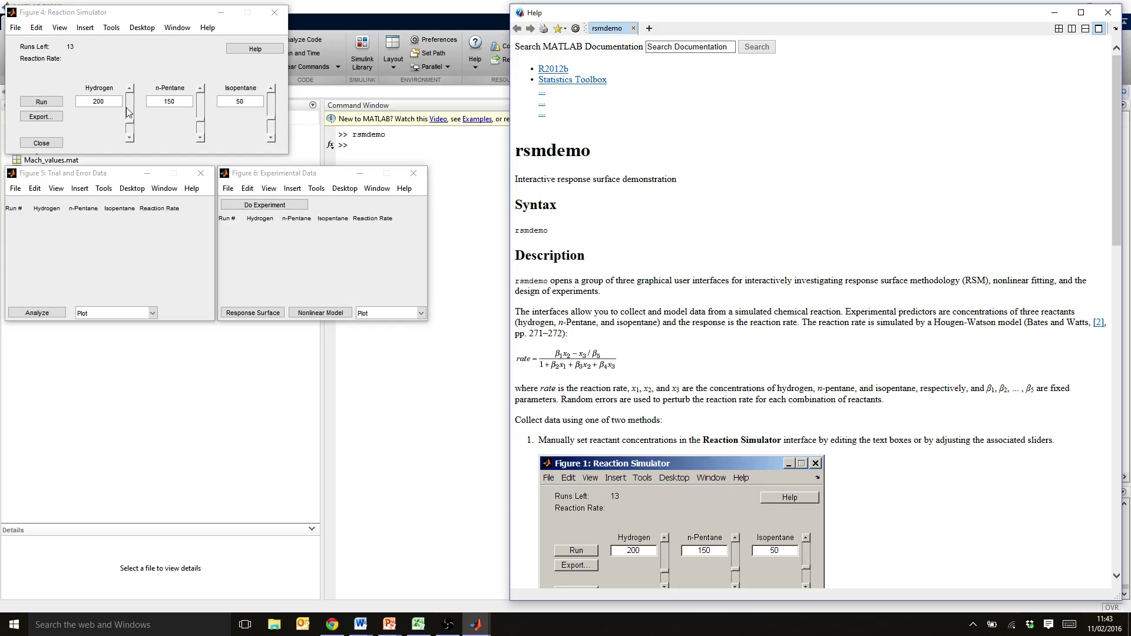
Run three reaction simulations at Isopentane 50: Hydrogen 396 and n-Pentane 150, Hydrogen 100 and n-Pentane 150, Hydrogen 100 and n-Pentane about 282.
left_click_drag(131, 134, 134, 109)
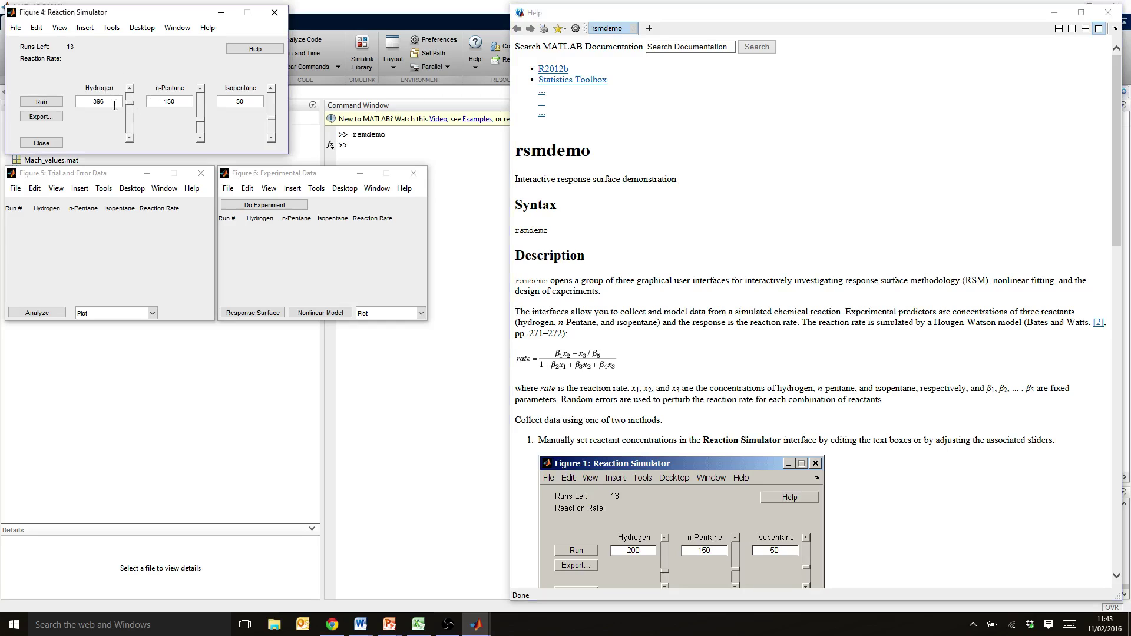
left_click(42, 104)
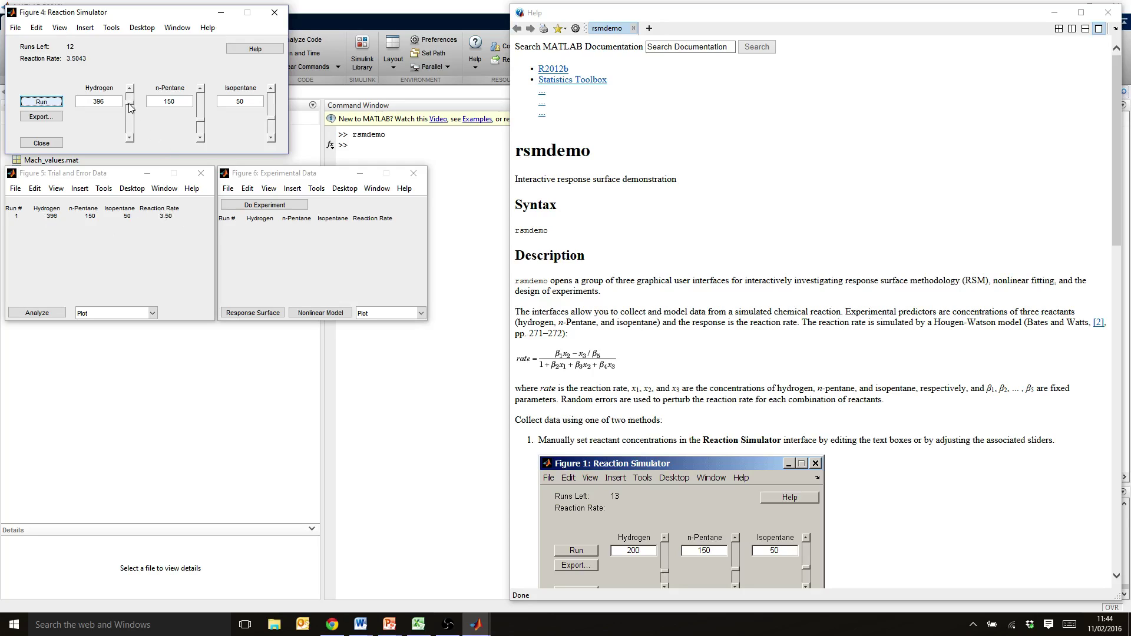
left_click_drag(132, 106, 133, 140)
left_click(52, 103)
left_click_drag(200, 119, 201, 104)
left_click(39, 103)
Run two simulations at Isopentane about 28: Hydrogen 248 with n-Pentane about 282, and Hydrogen 396 with n-Pentane about 95.
left_click(131, 119)
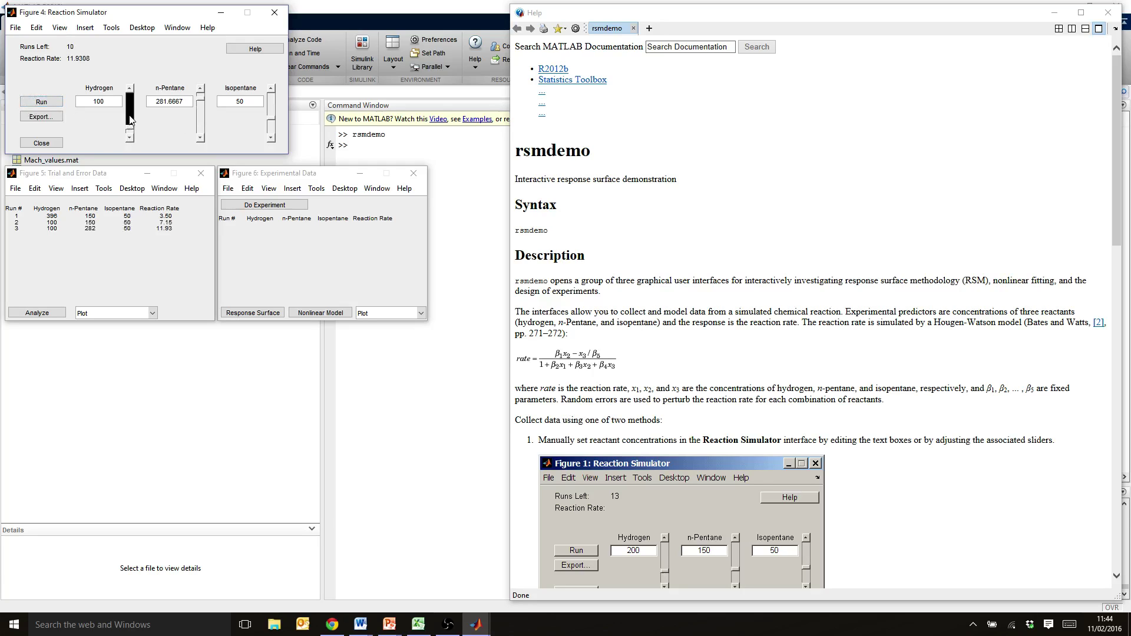
left_click(272, 122)
left_click(41, 102)
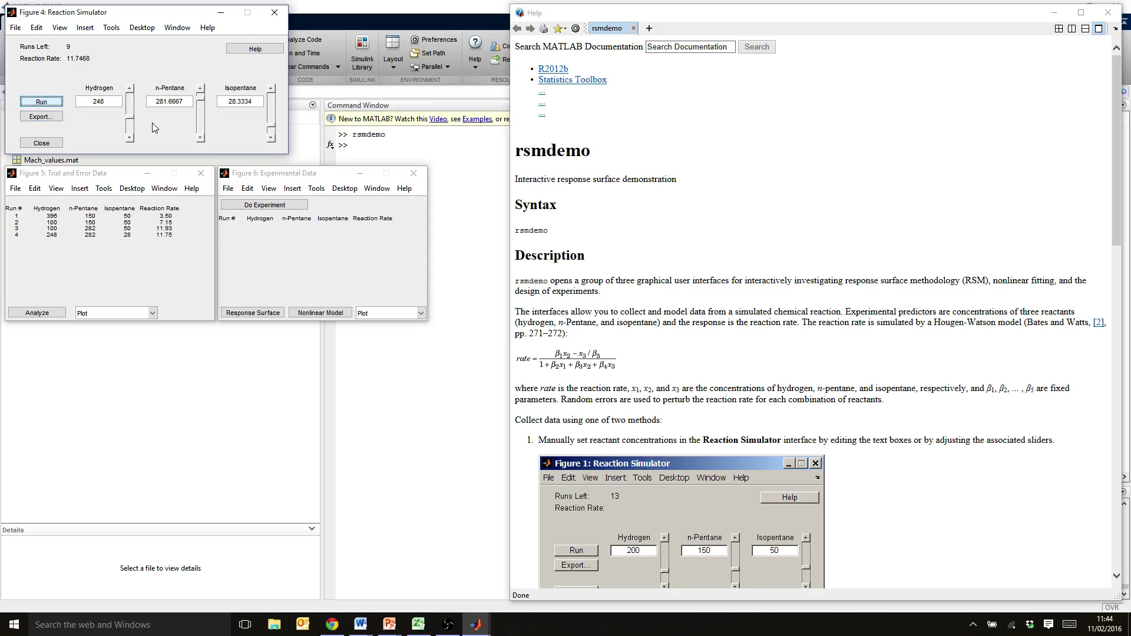
left_click(130, 115)
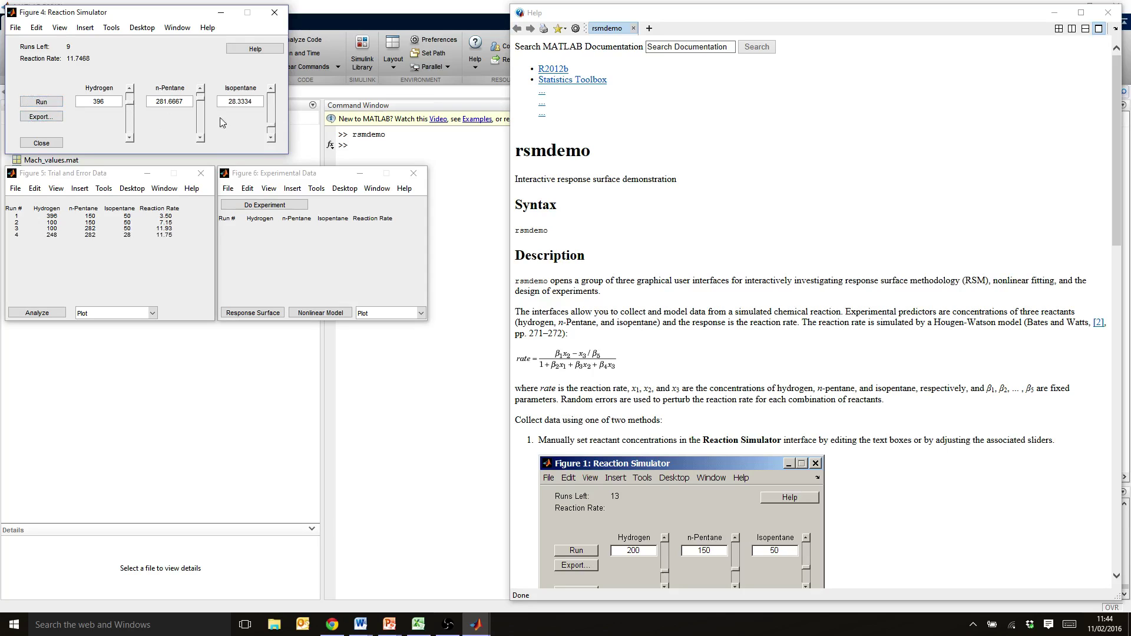
left_click_drag(201, 99, 201, 135)
left_click(41, 102)
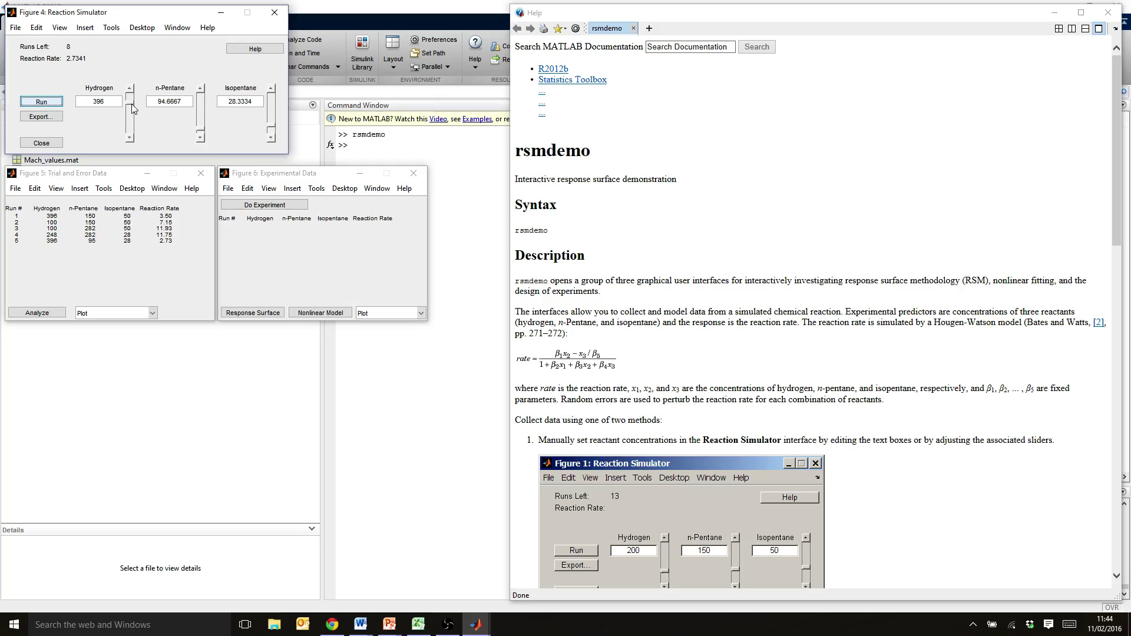
Run three simulations with Hydrogen about 260 and n-Pentane about 223, Hydrogen about 260 and n-Pentane 80, and Hydrogen about 186 and n-Pentane 80.
left_click_drag(133, 109, 132, 121)
mouse_move(202, 132)
left_mouse_down()
mouse_move(201, 102)
mouse_move(203, 137)
left_mouse_up()
left_click(42, 102)
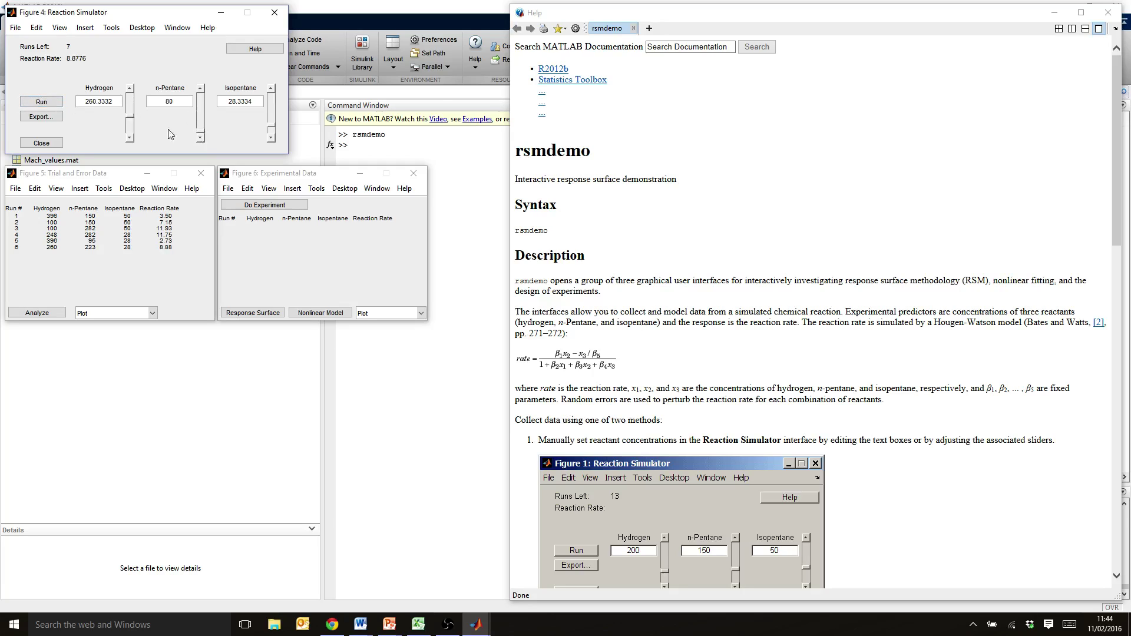
left_click(60, 103)
left_click(132, 124)
left_click(59, 104)
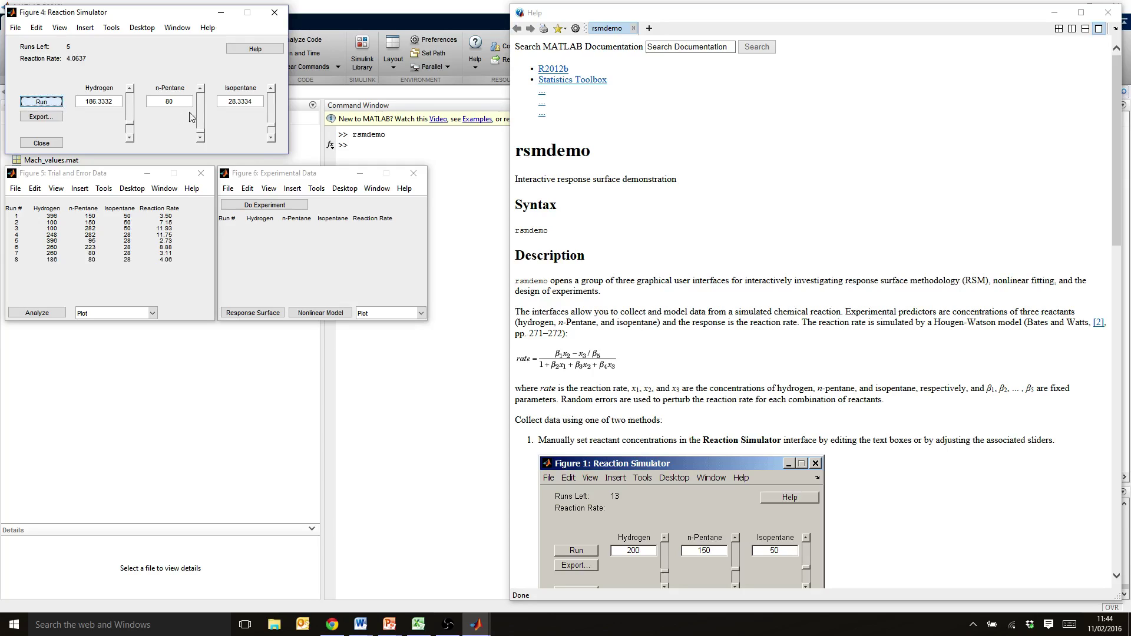
Run three simulations with Hydrogen about 445 and n-Pentane 80, Hydrogen about 445 and n-Pentane 102, and Hydrogen about 328 and n-Pentane 102.
left_click_drag(132, 119, 131, 103)
left_click(41, 102)
left_click(205, 119)
left_click(37, 104)
left_click(130, 115)
left_click(44, 104)
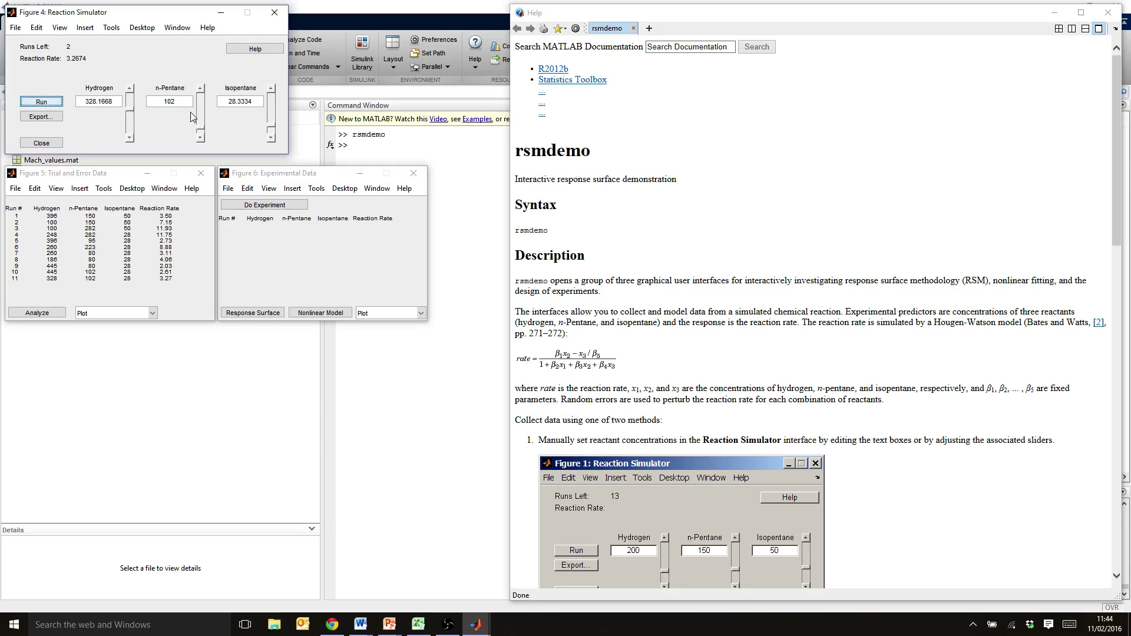
Use the last two simulation runs at n-Pentane 146, the second with Isopentane about 83, and dismiss the warning.
left_click(201, 119)
left_click(43, 104)
left_click(273, 107)
left_click_drag(275, 109, 276, 109)
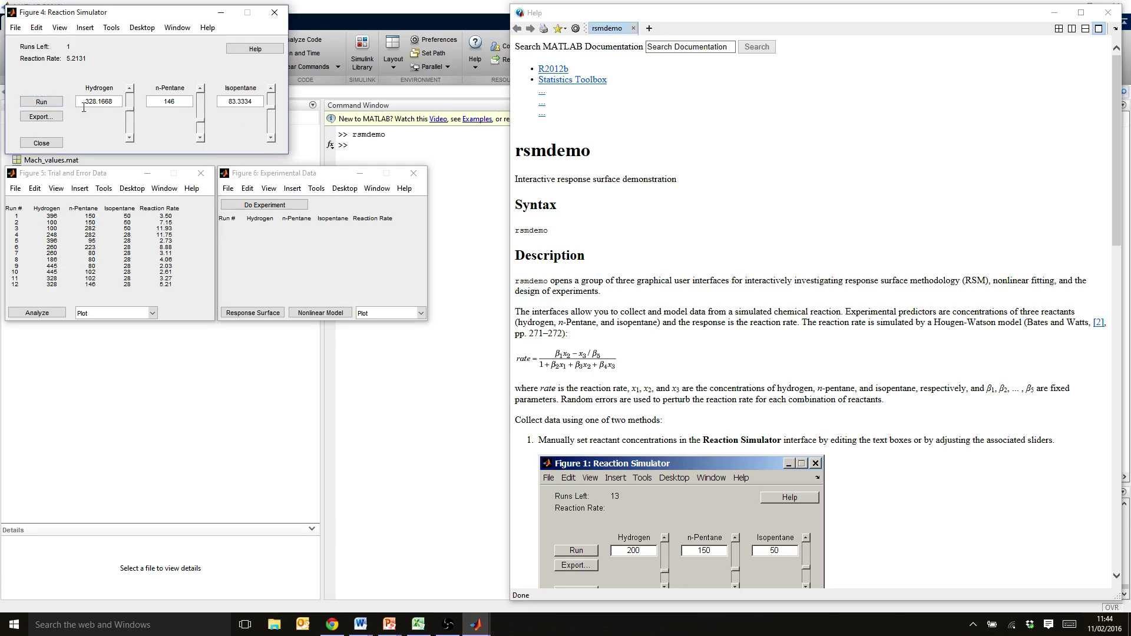
left_click(53, 102)
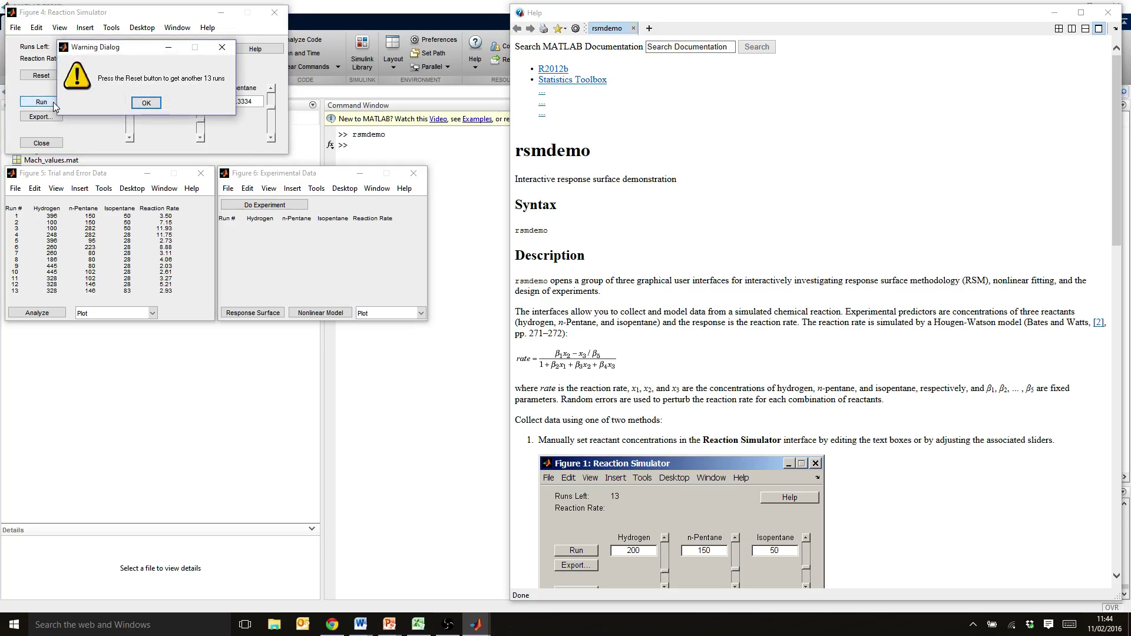
left_click(223, 48)
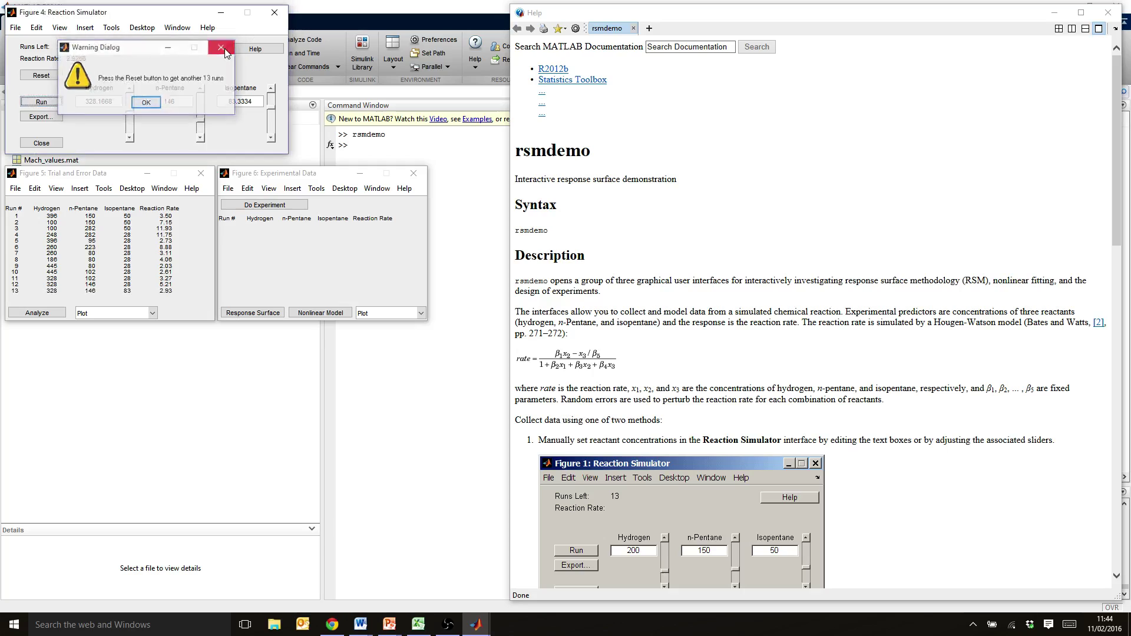
Analyze the trial-and-error data to open its prediction plot, and reposition the plot window.
left_click(96, 178)
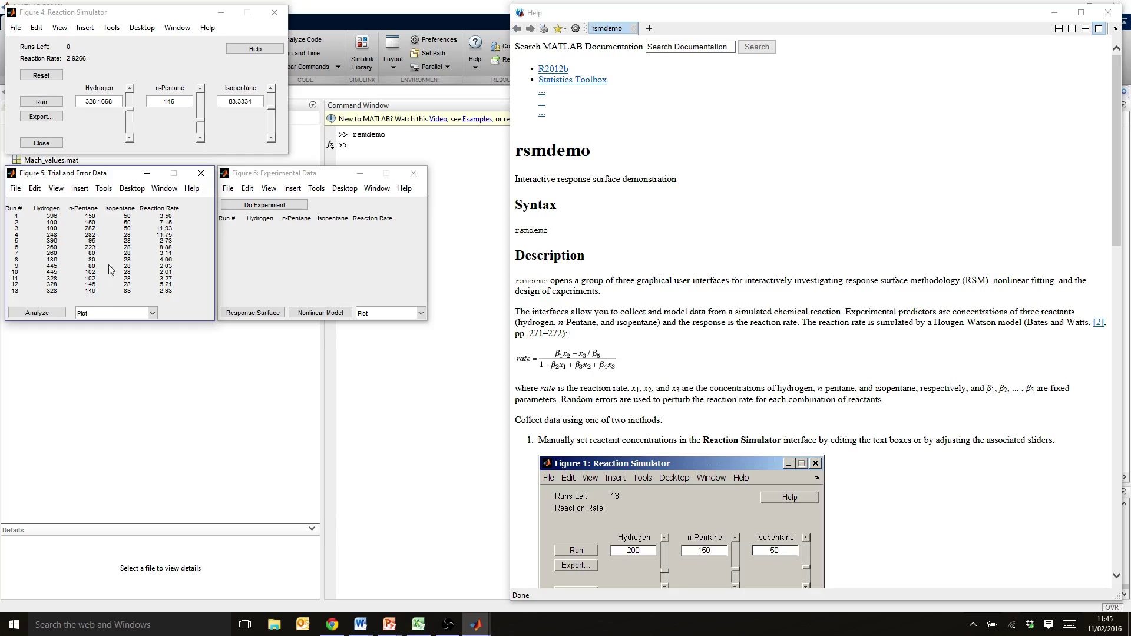
left_click(37, 312)
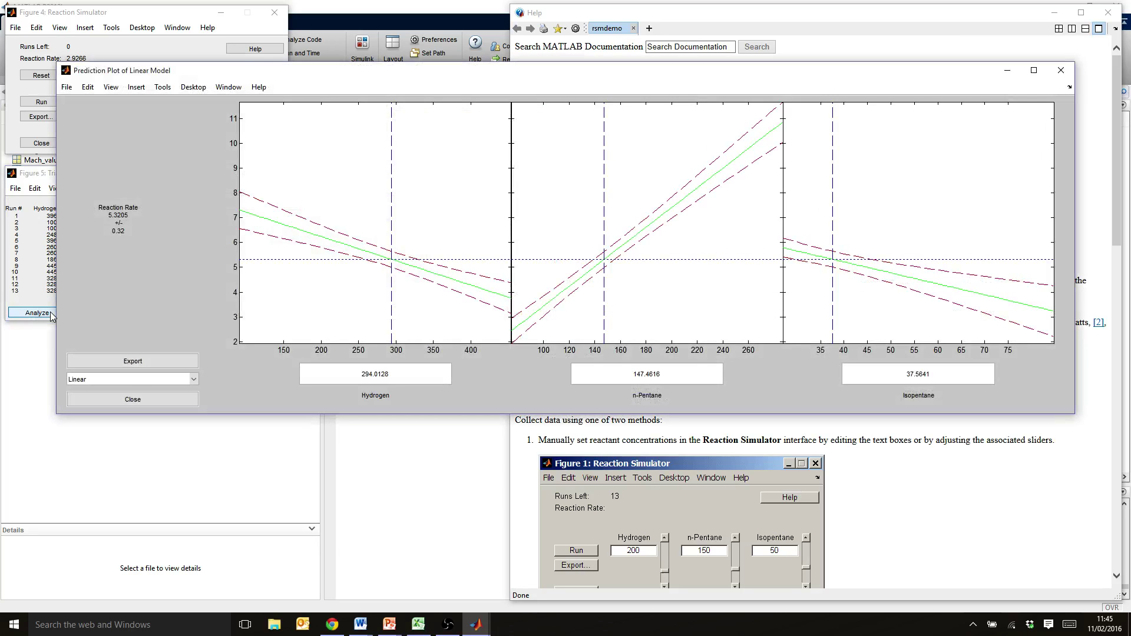
left_click_drag(317, 77, 281, 59)
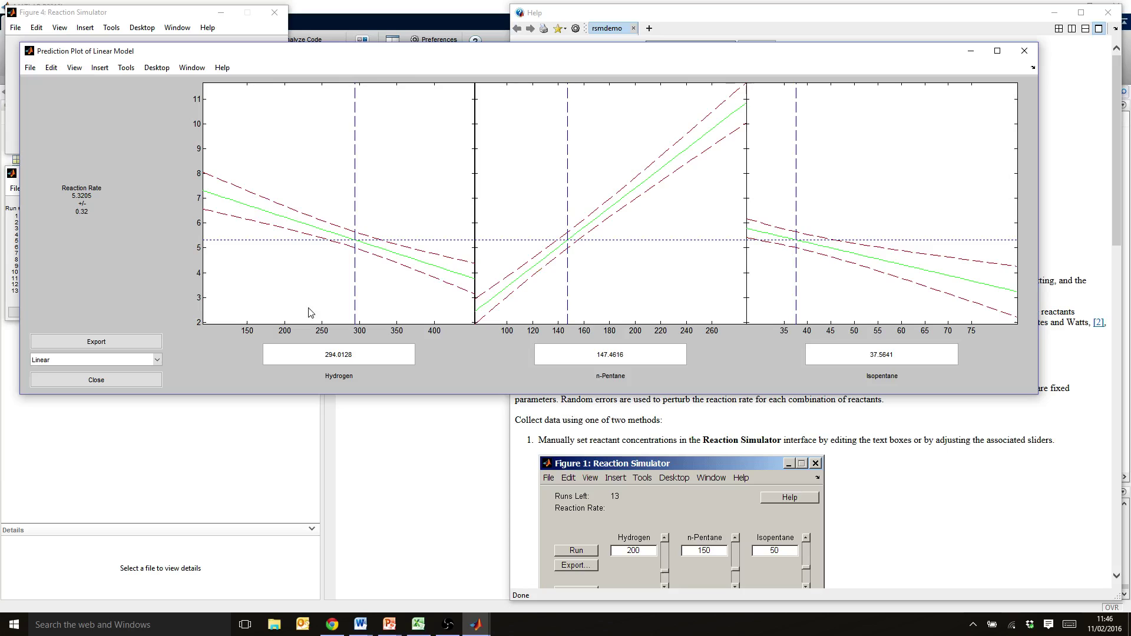
Compare the Pure Quadratic and Full Quadratic models in the prediction plot of the trial-and-error data.
left_click(158, 359)
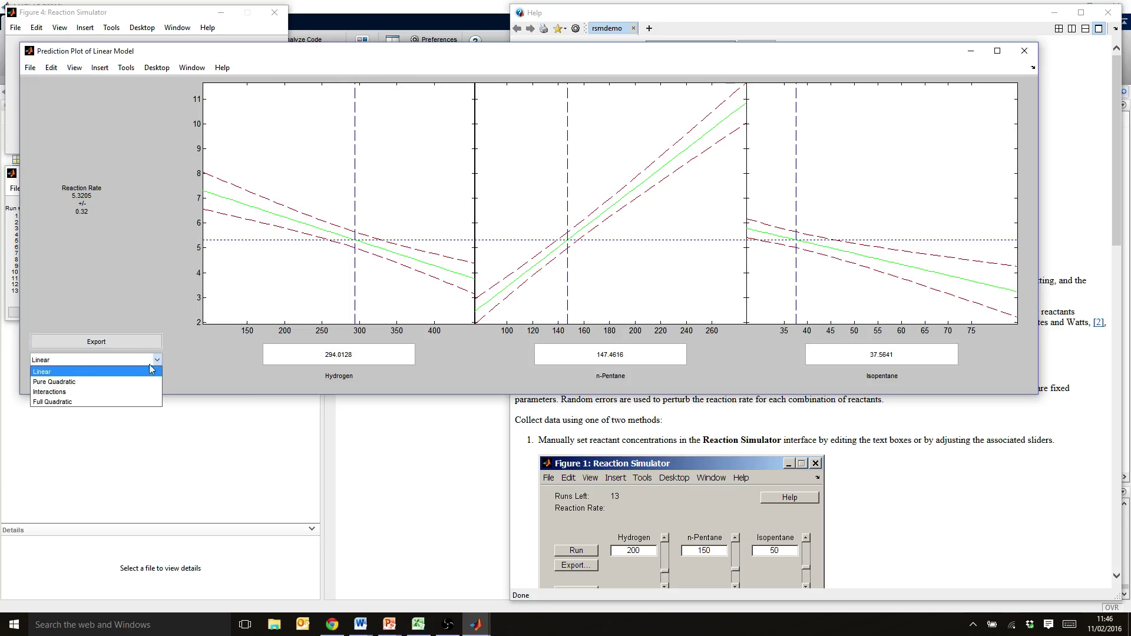
left_click(122, 382)
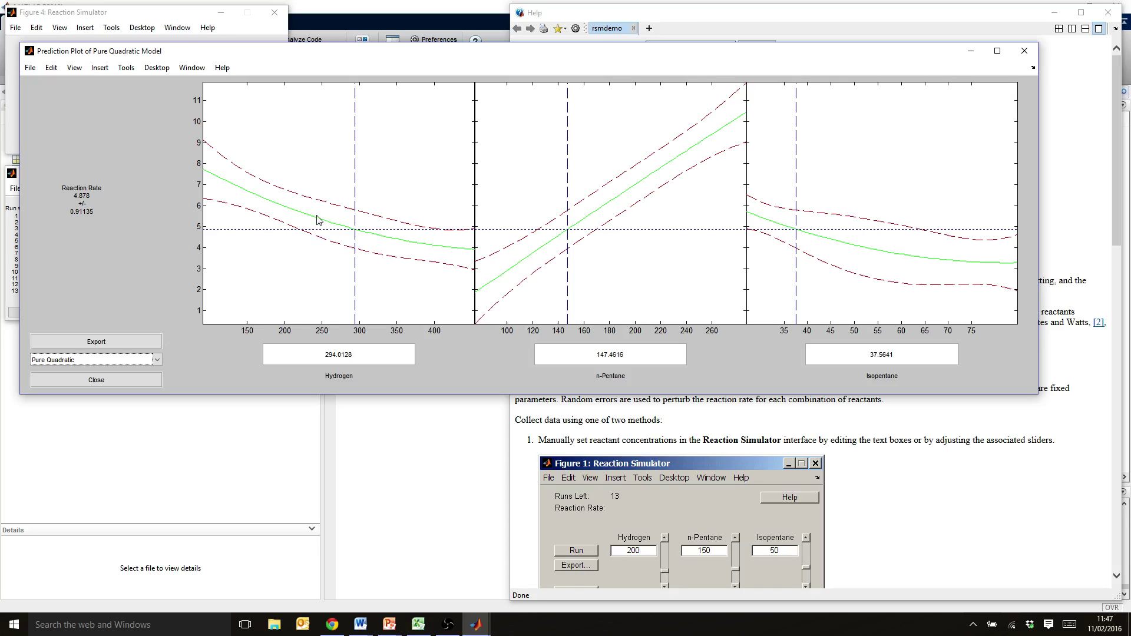
left_click(158, 360)
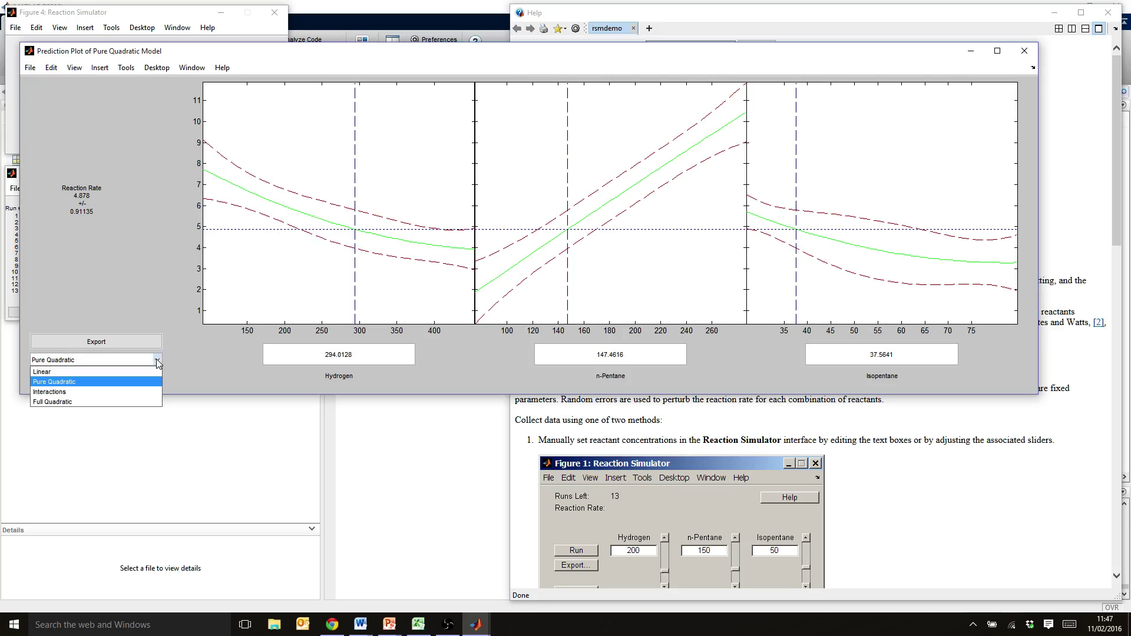
left_click(109, 403)
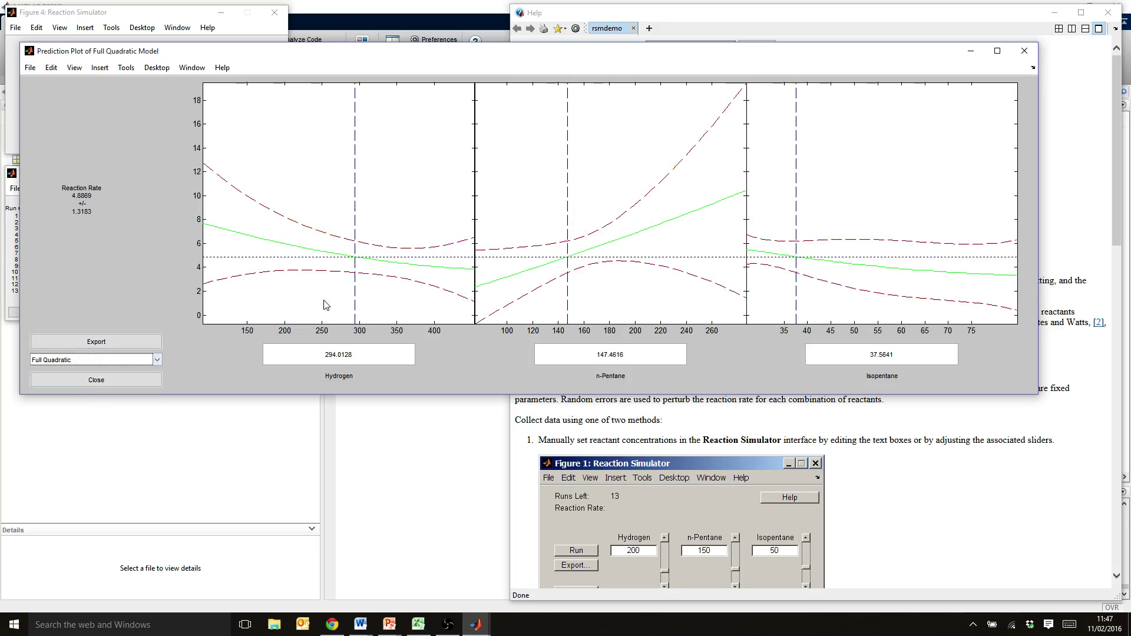
Return the prediction plot to the Linear model, with Hydrogen at about 329 and n-Pentane at about 192.
left_click_drag(354, 256, 381, 258)
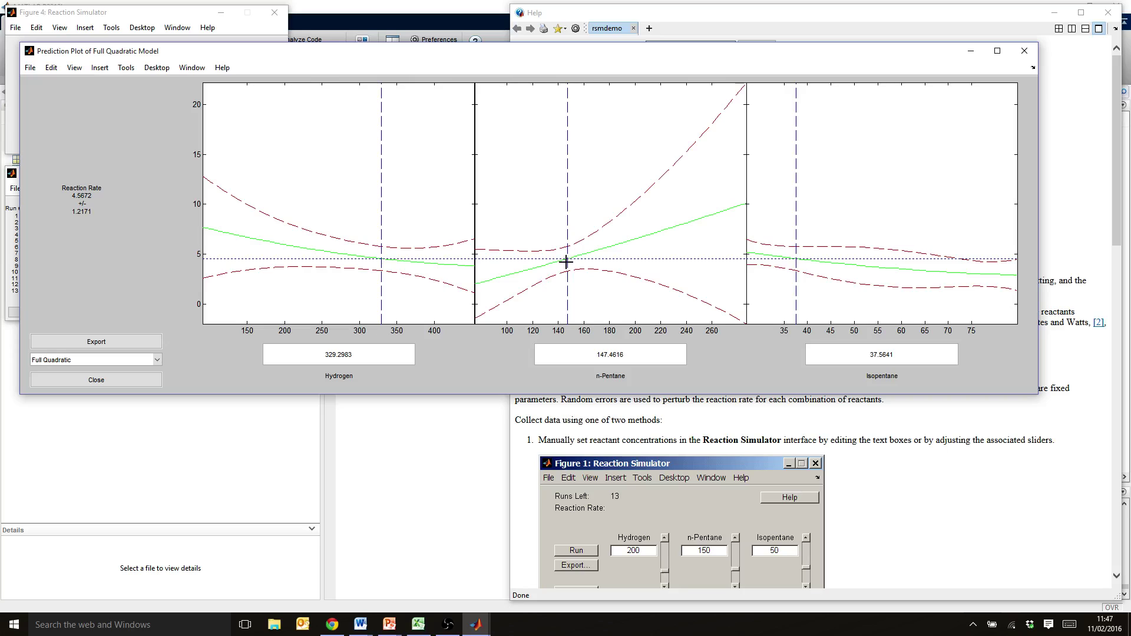
left_click(157, 363)
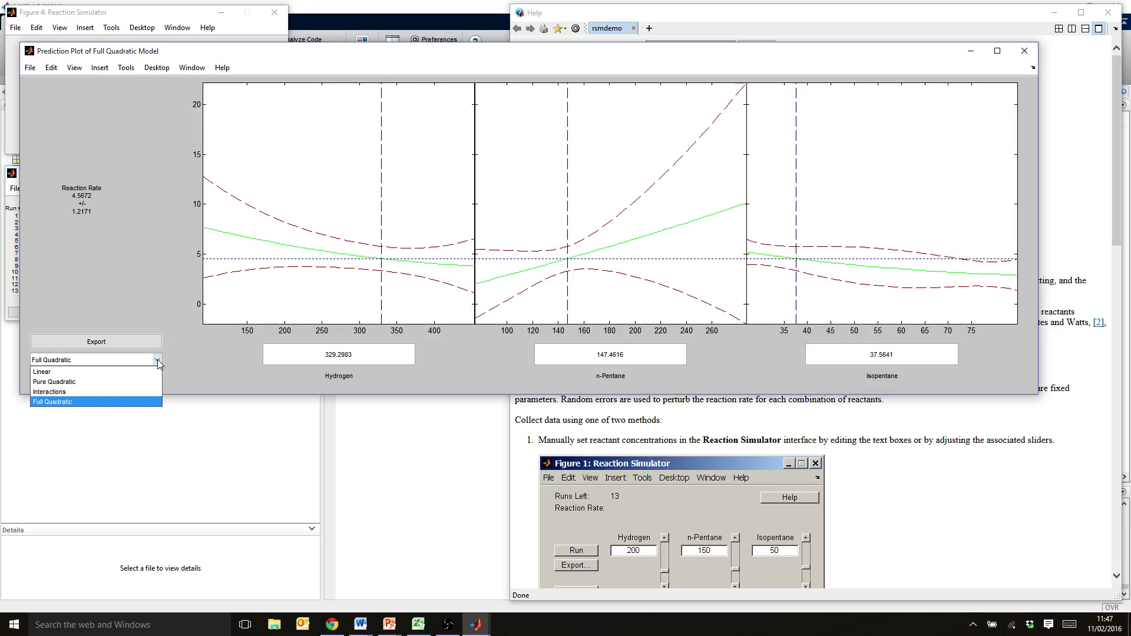
left_click(111, 371)
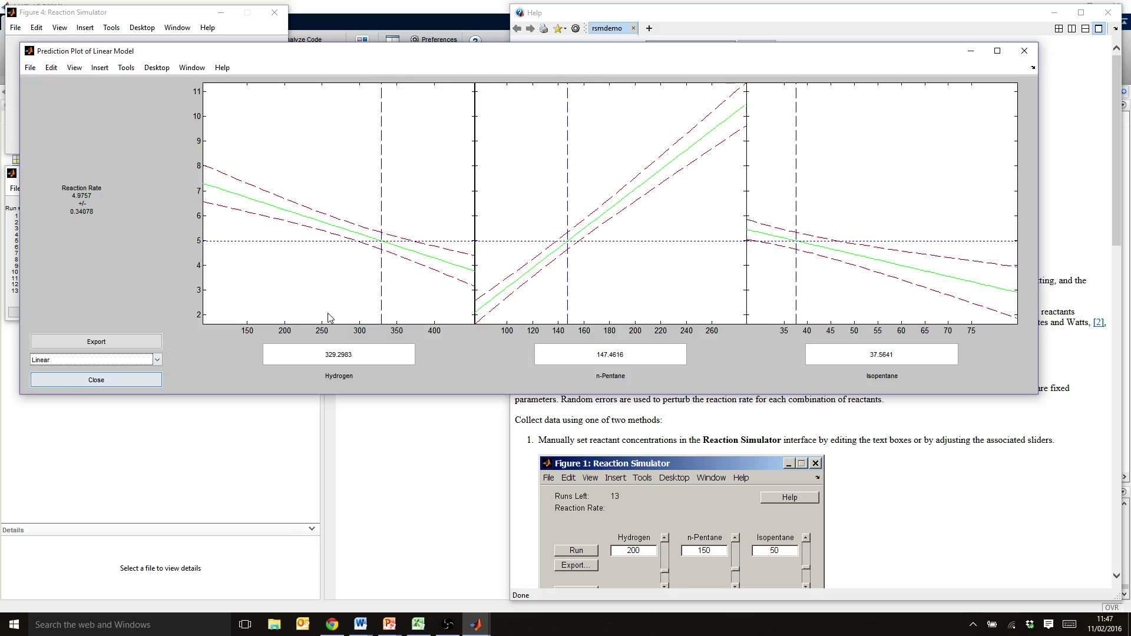
left_click_drag(566, 175, 626, 189)
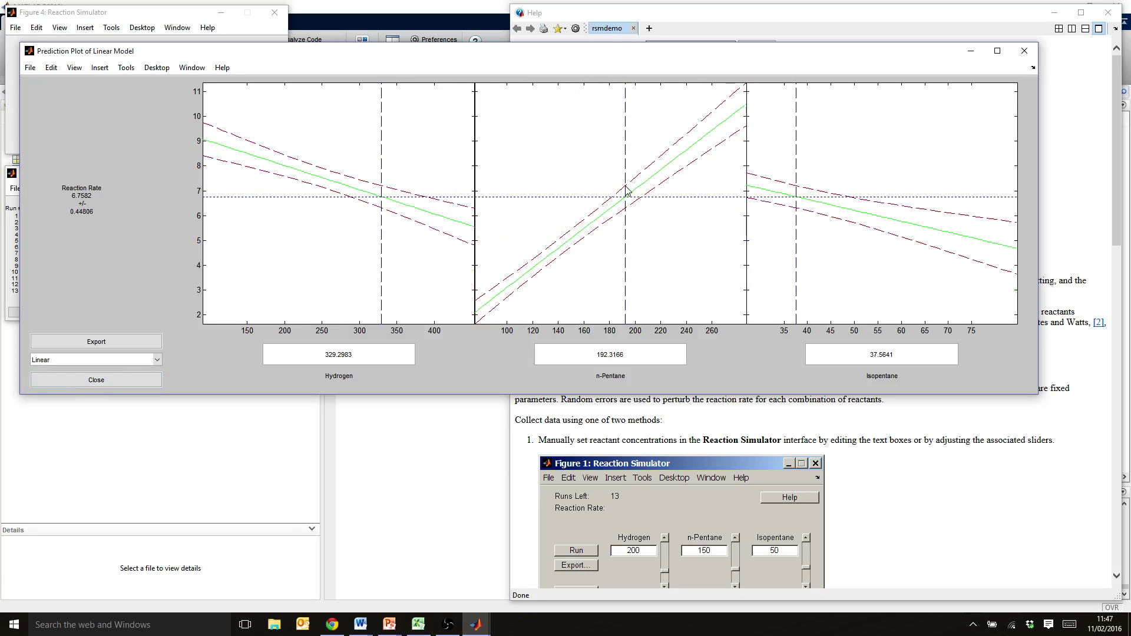
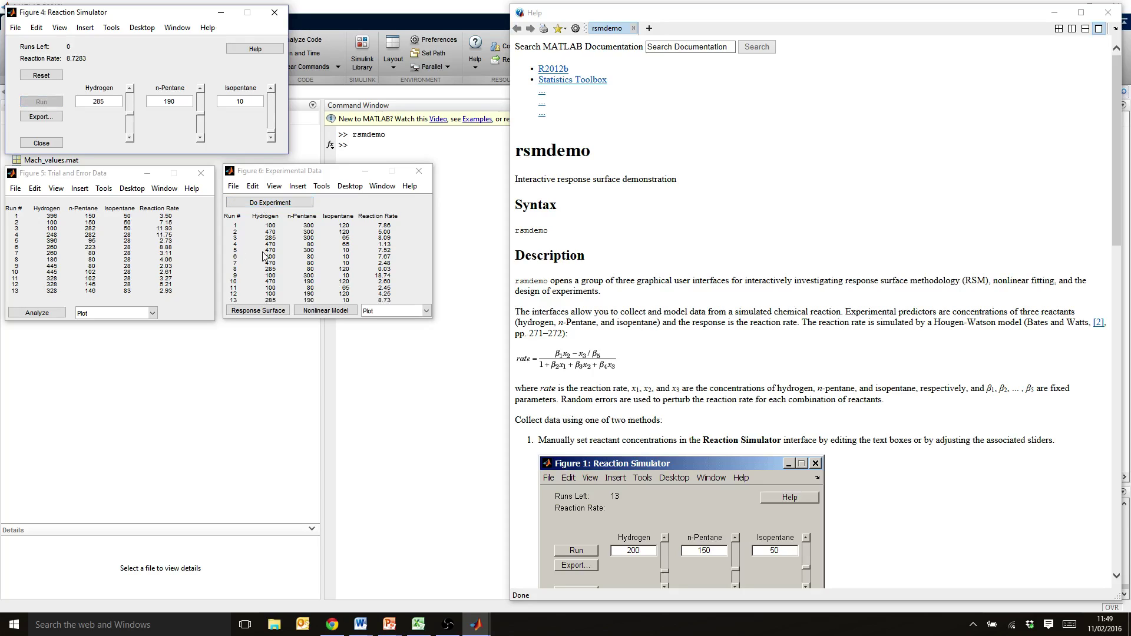
Fit a response surface to the experimental data and switch its prediction plot to the Linear model.
left_click(268, 312)
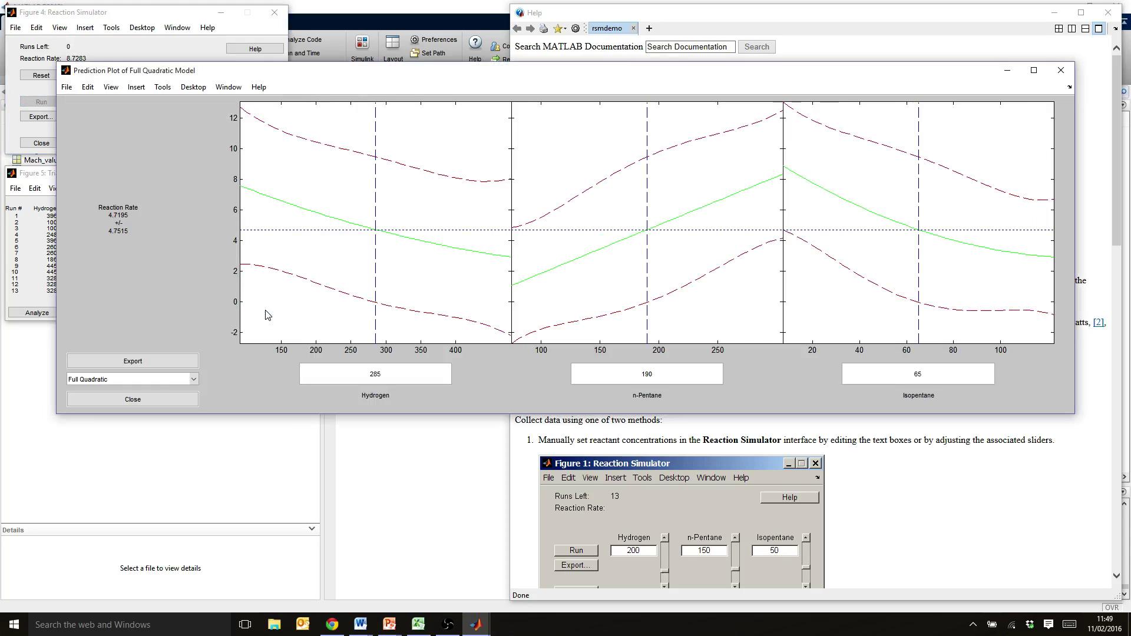
left_click(193, 380)
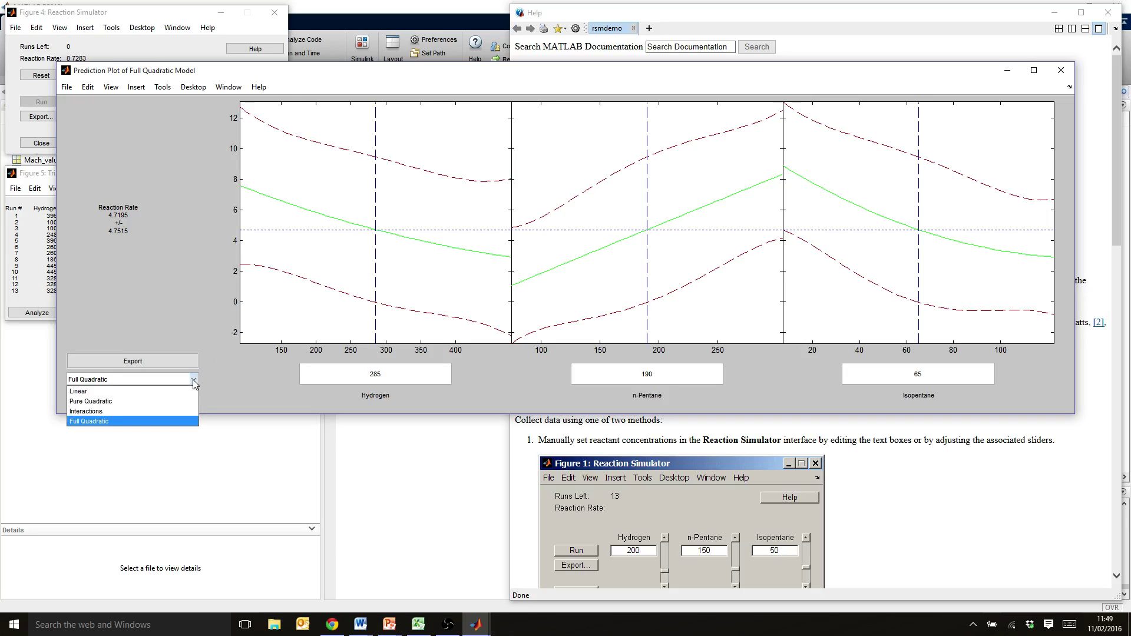
left_click(196, 390)
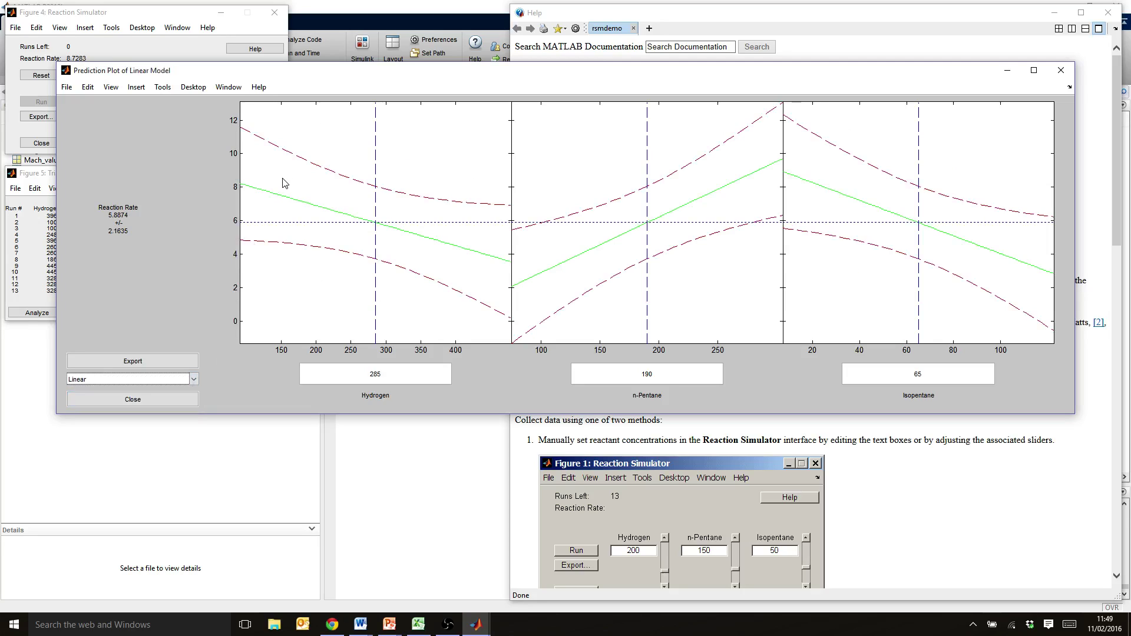
left_click_drag(285, 75, 244, 54)
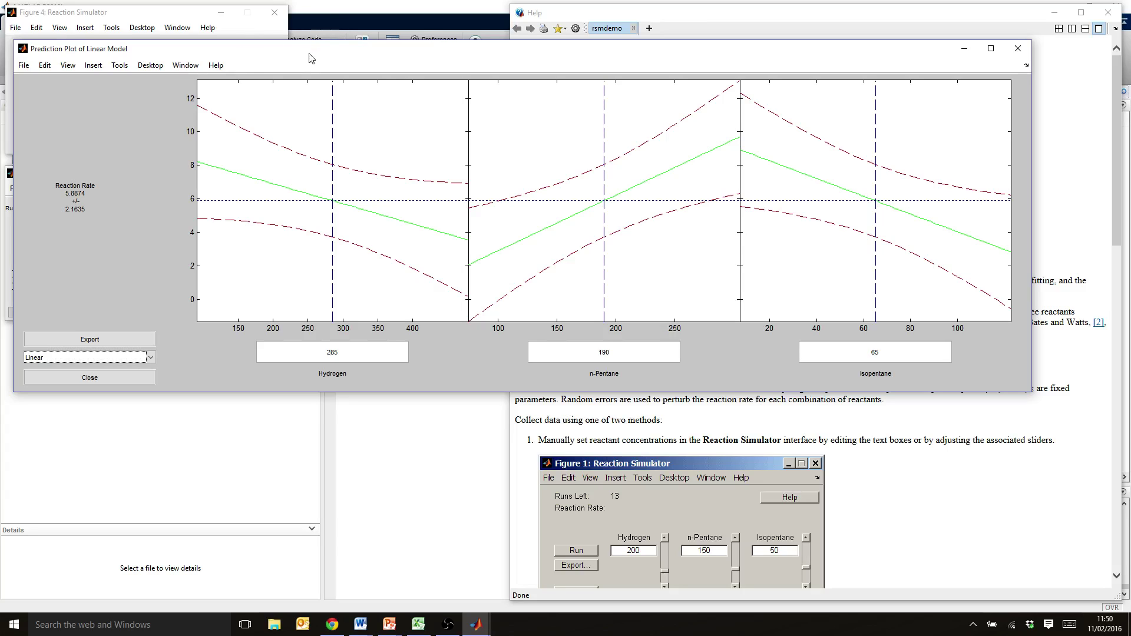
left_click_drag(309, 54, 351, 186)
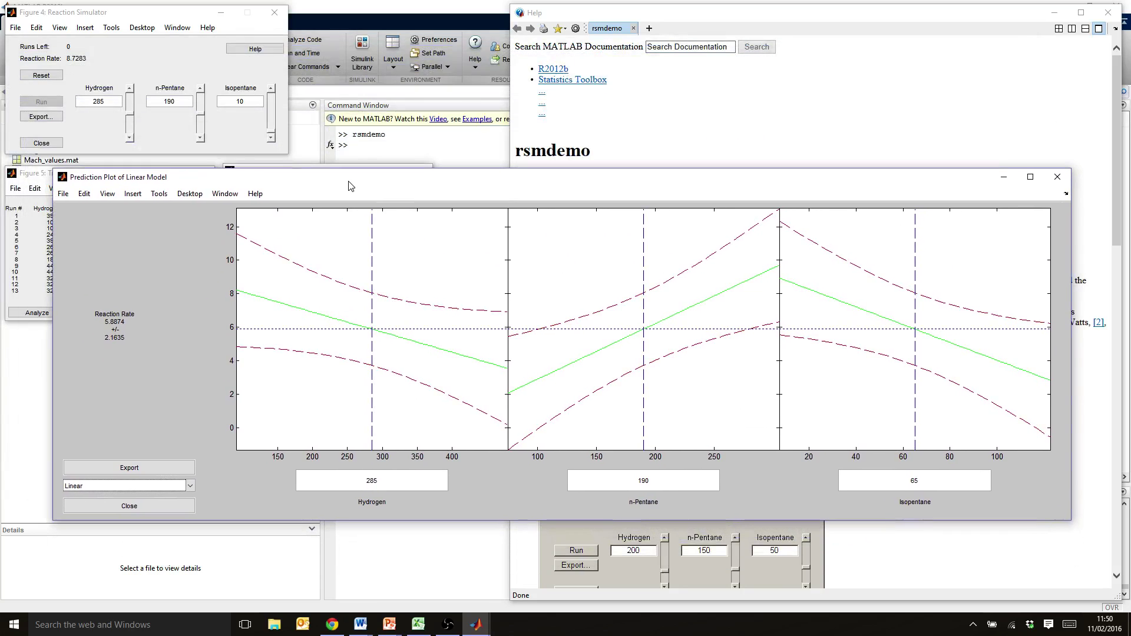
Bring the main MATLAB window forward and display the command-line help for lhsdesign.
left_click(423, 12)
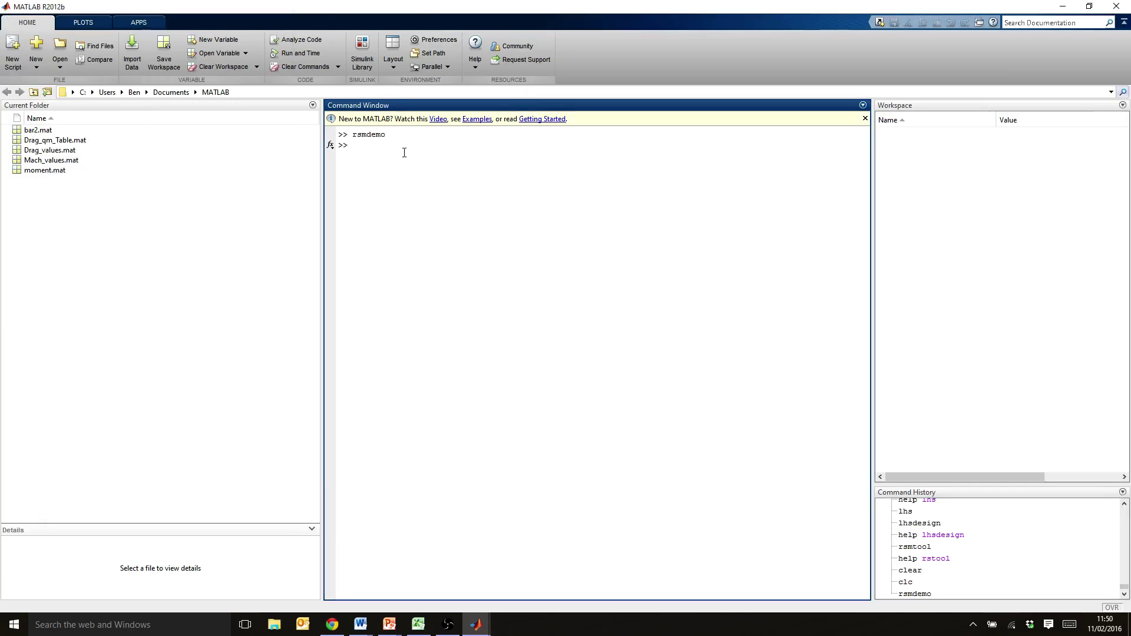
left_click(405, 152)
type("help lhsdesign")
key("Return")
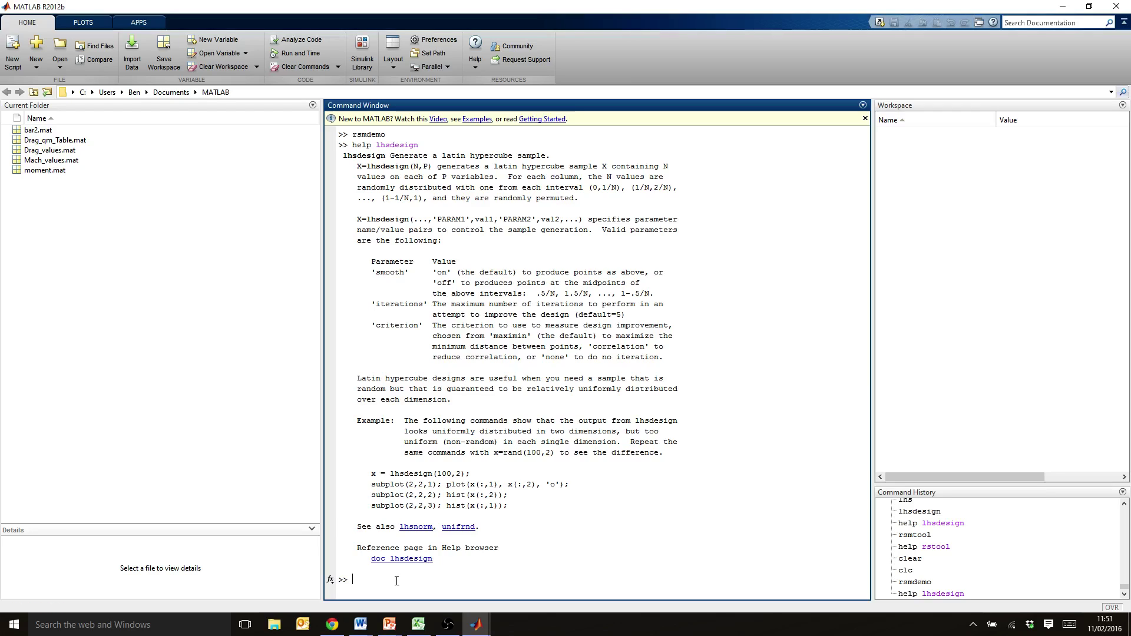
Display the help for rstool and examine its X, Y and MODEL arguments and the available model options.
type("help rstool")
key("Return")
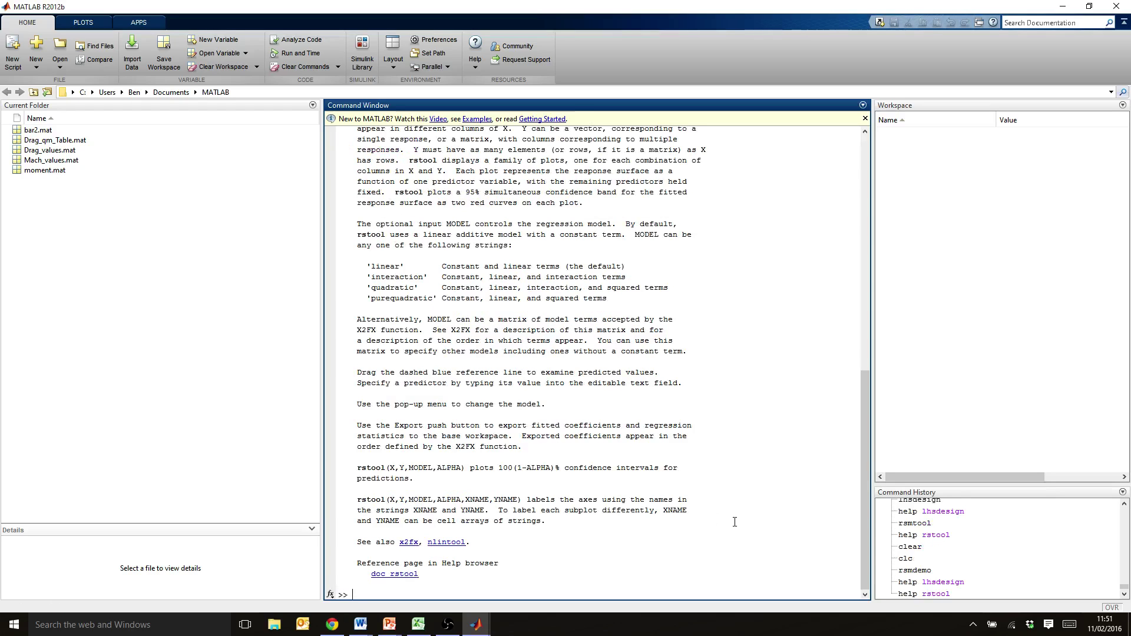
left_click_drag(865, 450, 868, 391)
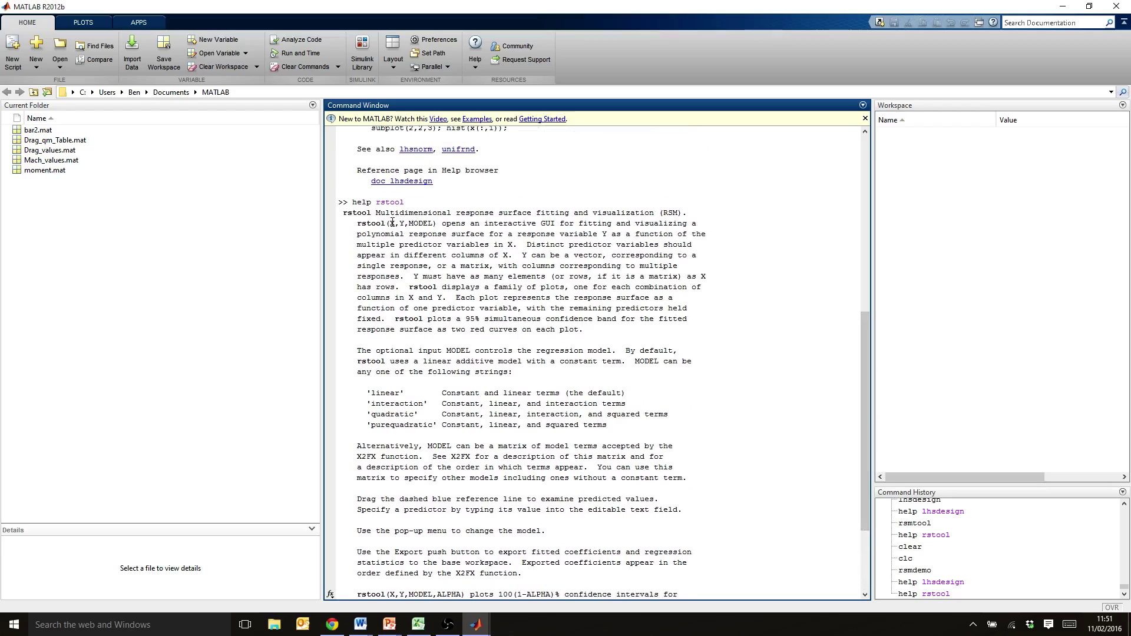
left_click_drag(391, 223, 396, 223)
left_click_drag(400, 224, 406, 221)
left_click_drag(409, 223, 435, 224)
left_click_drag(865, 362, 863, 430)
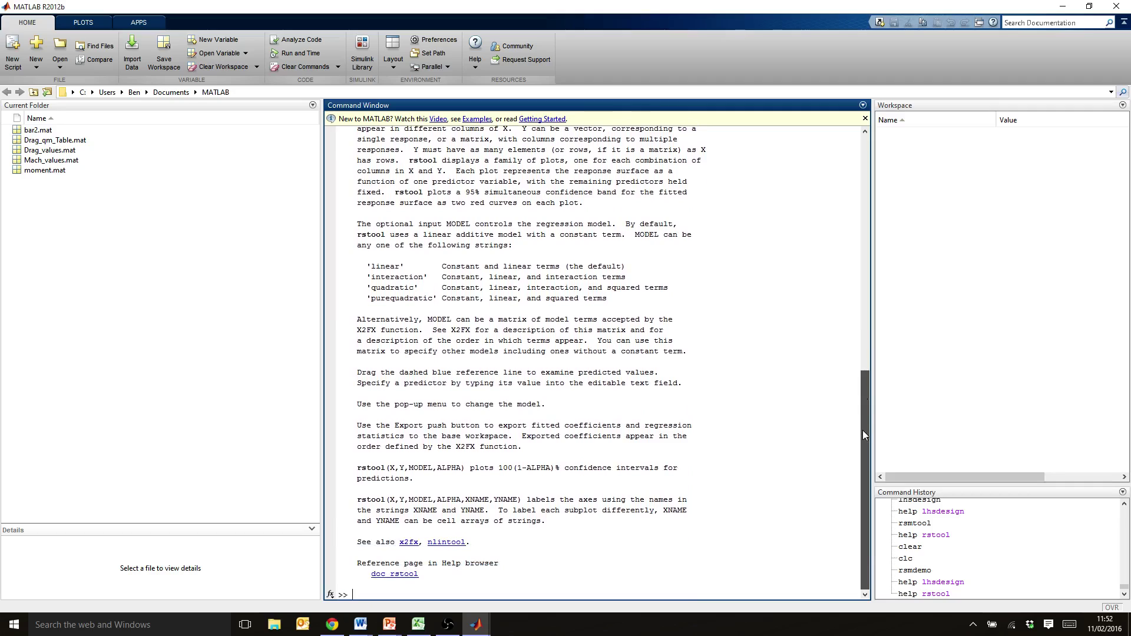
left_click_drag(862, 432, 862, 439)
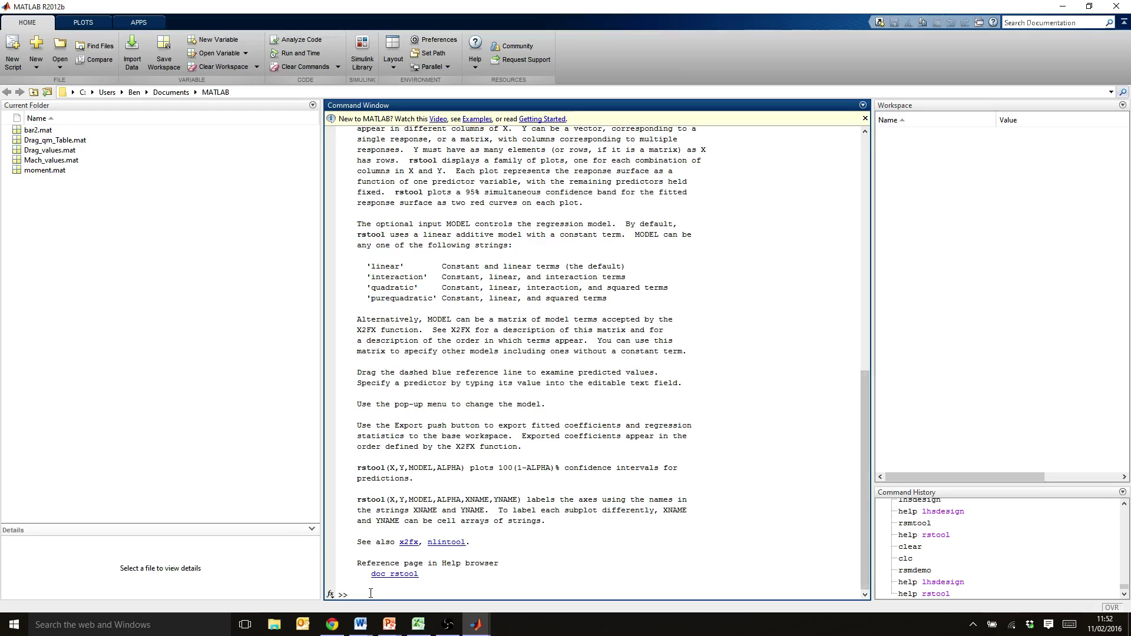
left_click(448, 625)
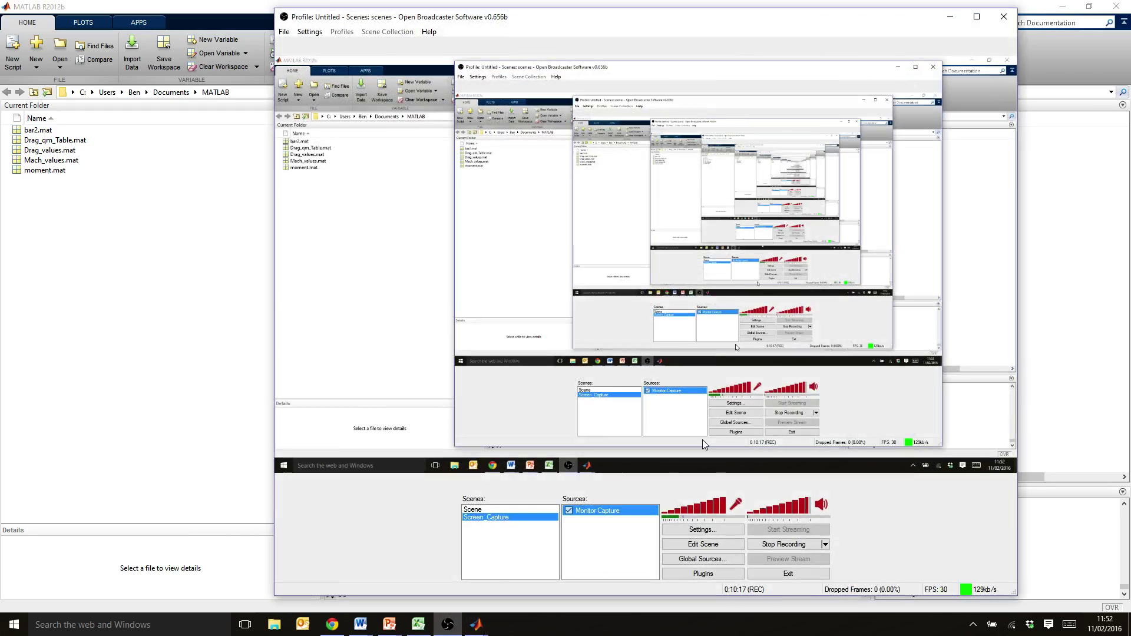